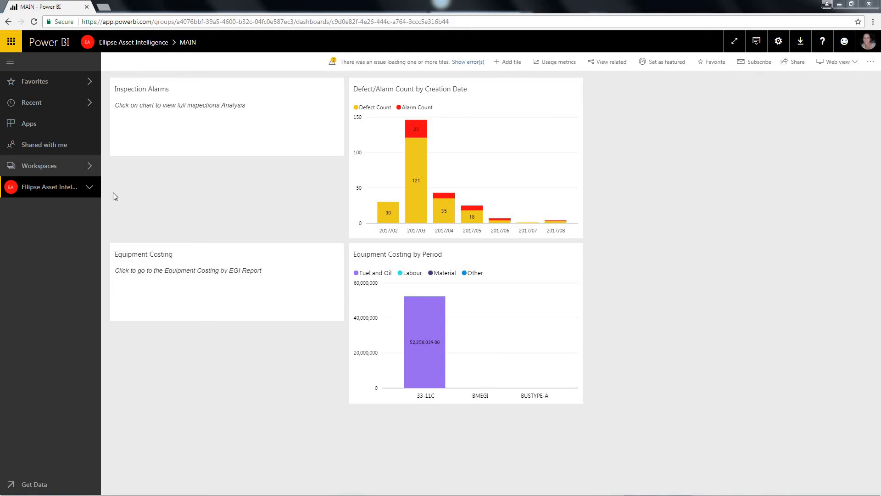
From the Ellipse Asset Intelligence workspace's datasets, export Equipment Costing By EGI with Analyze in Excel
left_click(61, 192)
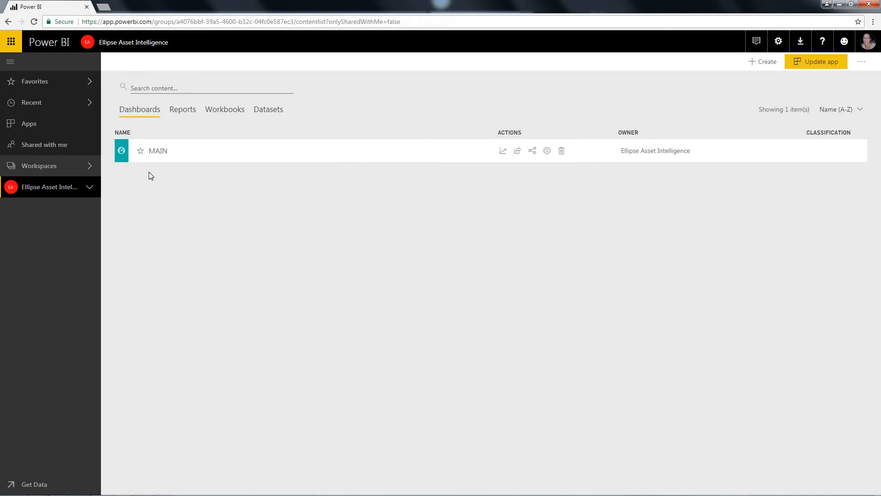
left_click(274, 112)
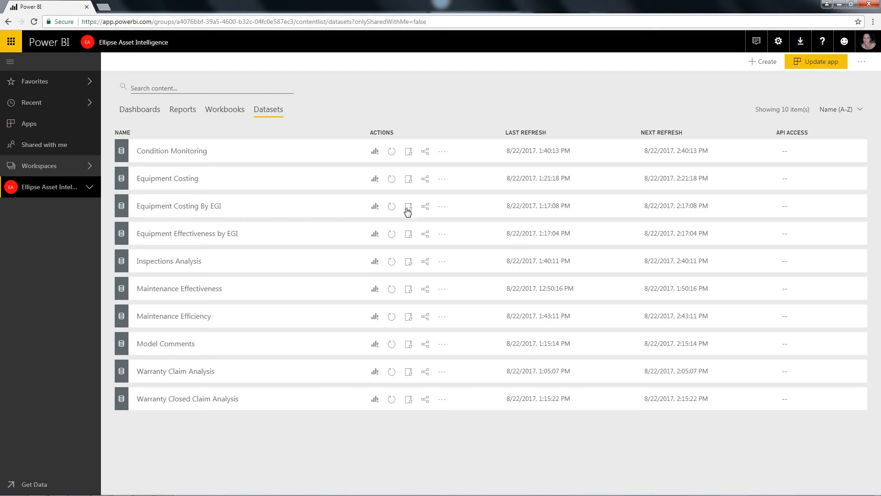
left_click(442, 208)
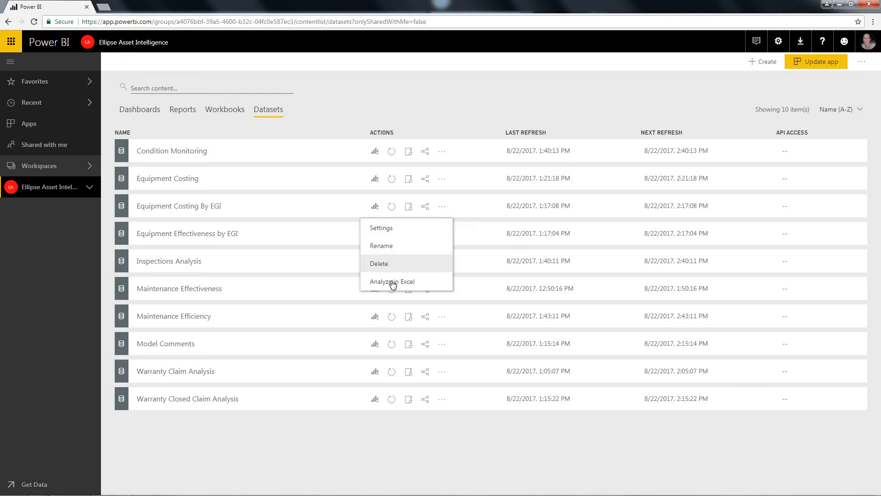
left_click(392, 281)
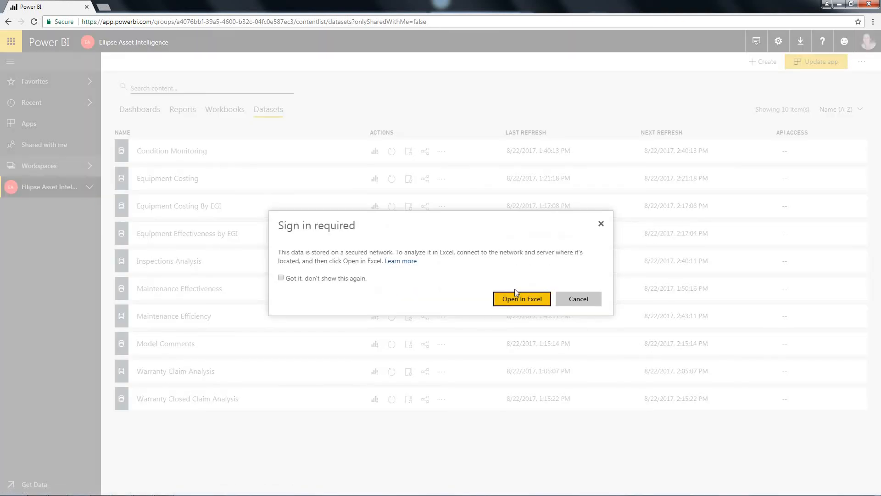
left_click(529, 299)
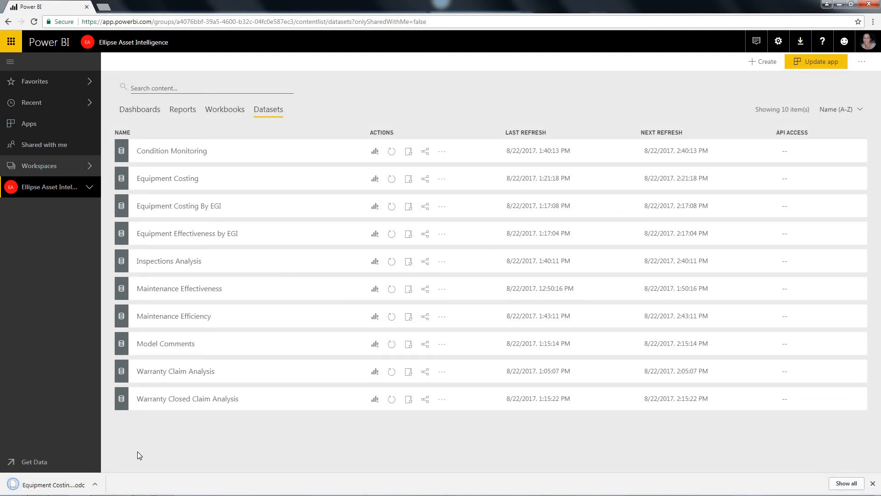
Open the downloaded Equipment Costing By EGI connection file in Excel, enable its data connections and maximize the workbook window
left_click(95, 486)
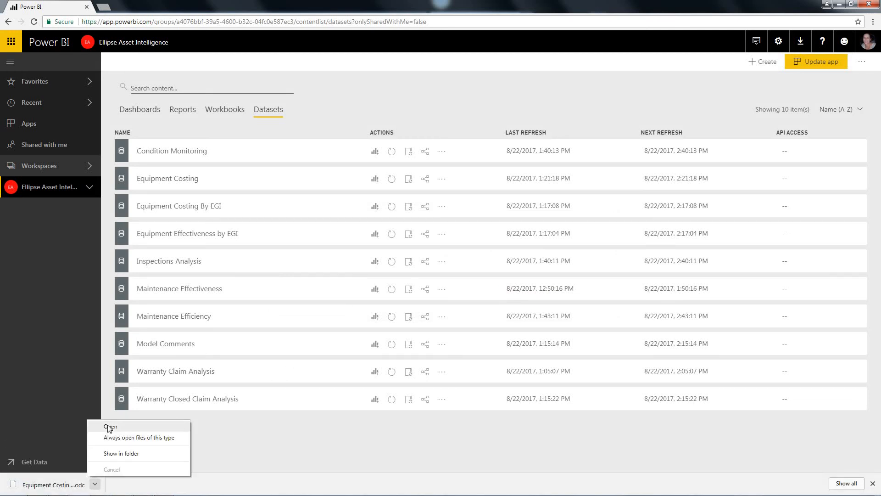
left_click(109, 427)
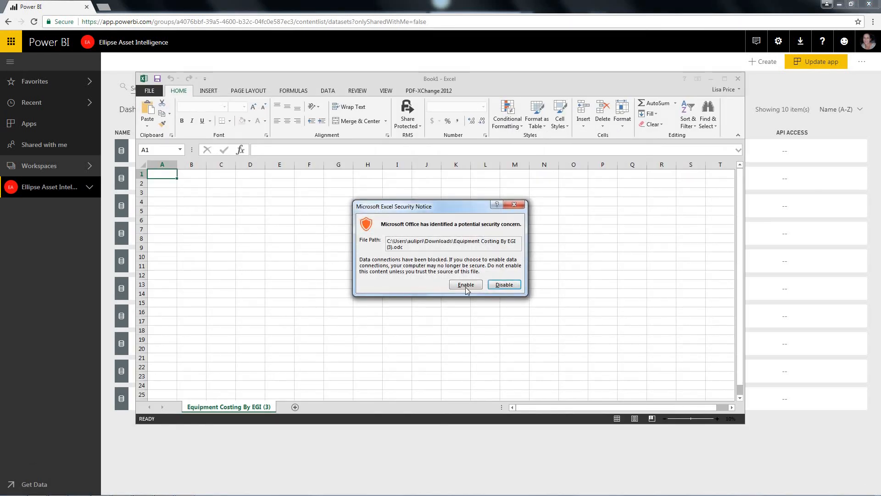
left_click(466, 284)
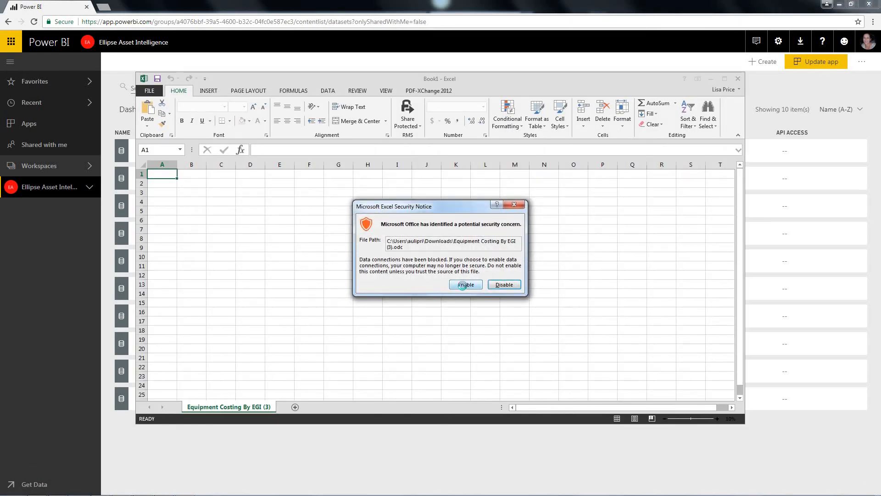
left_click(725, 79)
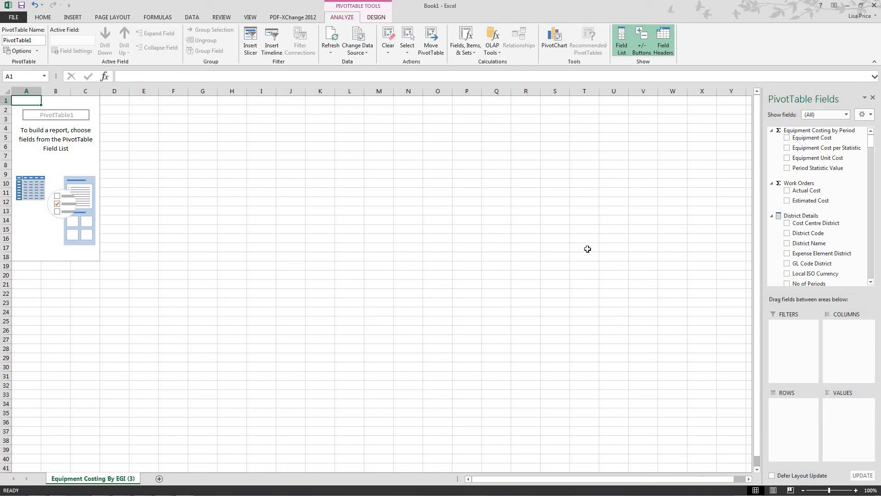
Collapse all the measure groups and tables in the PivotTable field list, from Equipment Costing by Period down to Work Orders
left_click(772, 130)
left_click(772, 144)
left_click(772, 158)
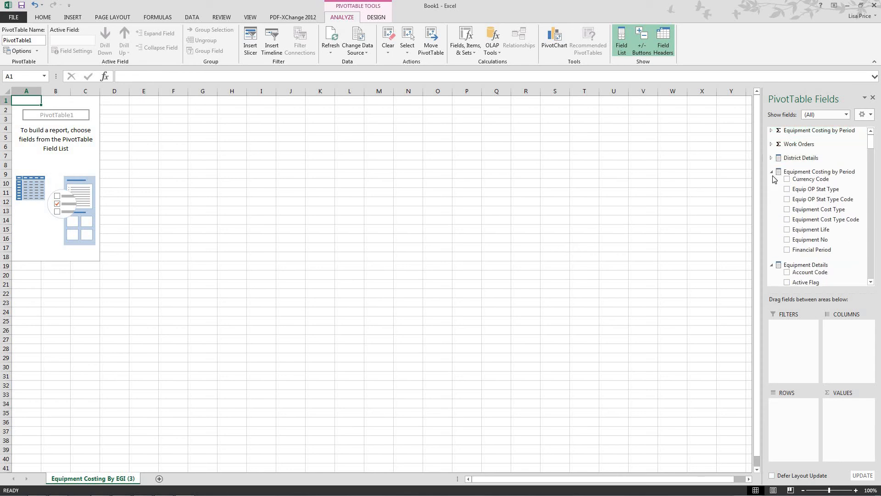
left_click(771, 172)
left_click(772, 186)
left_click(772, 199)
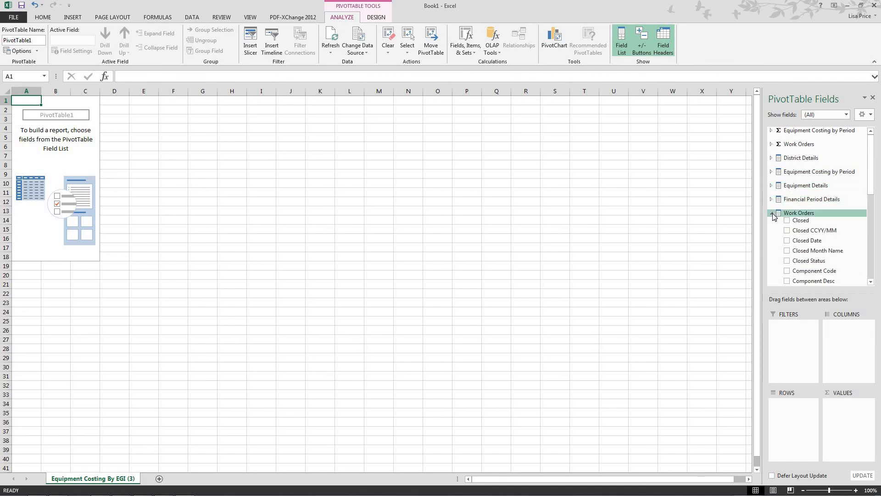
left_click(772, 213)
Examine the measures inside the Work Orders and Equipment Costing by Period groups, leaving both groups collapsed
left_click(771, 145)
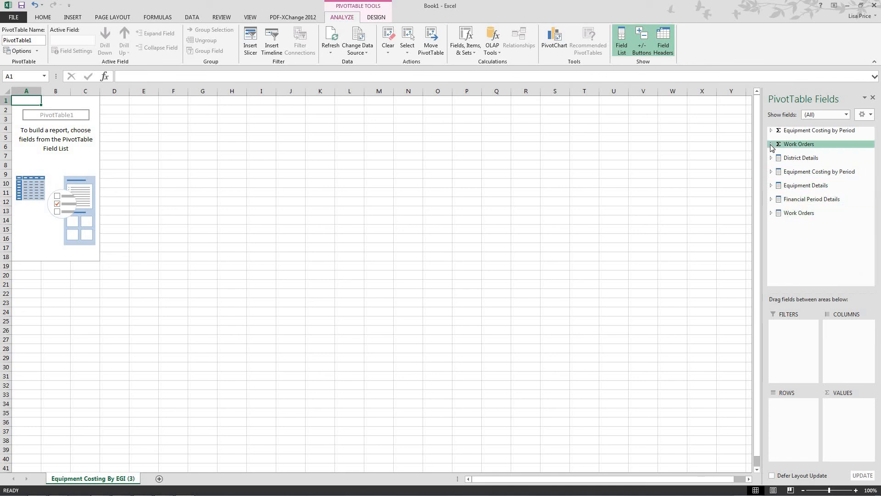
left_click(771, 145)
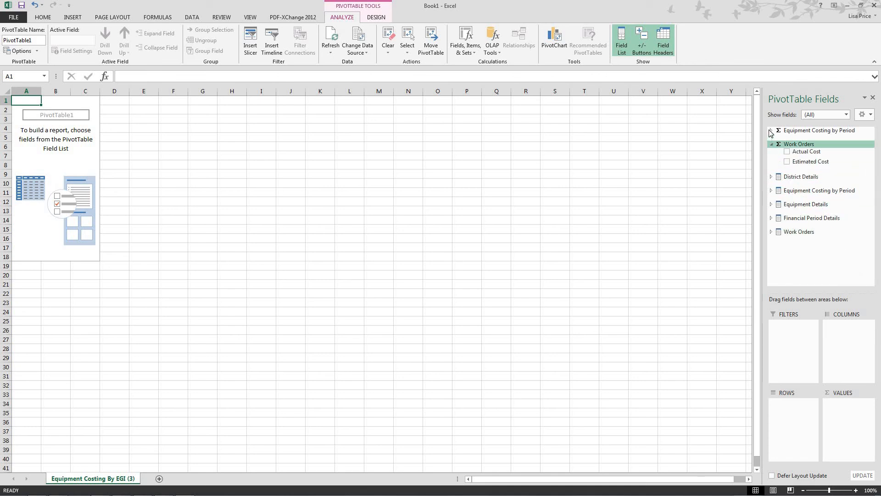
left_click(771, 132)
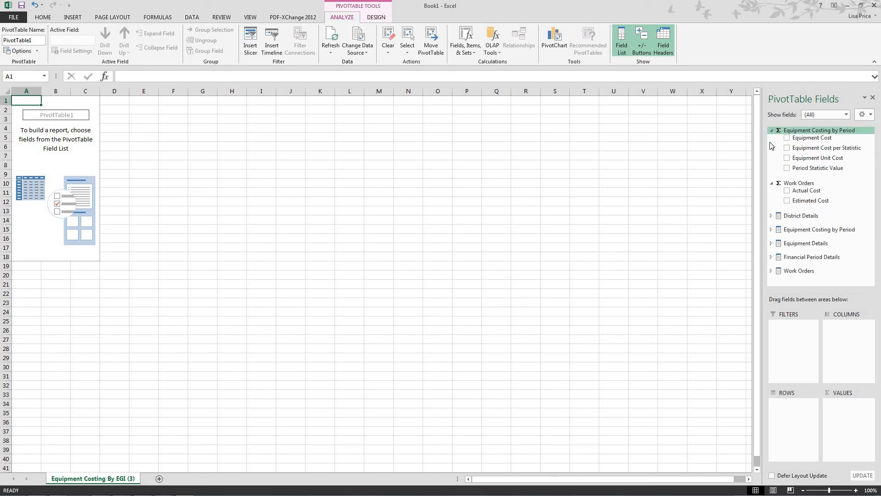
left_click(771, 131)
left_click(771, 144)
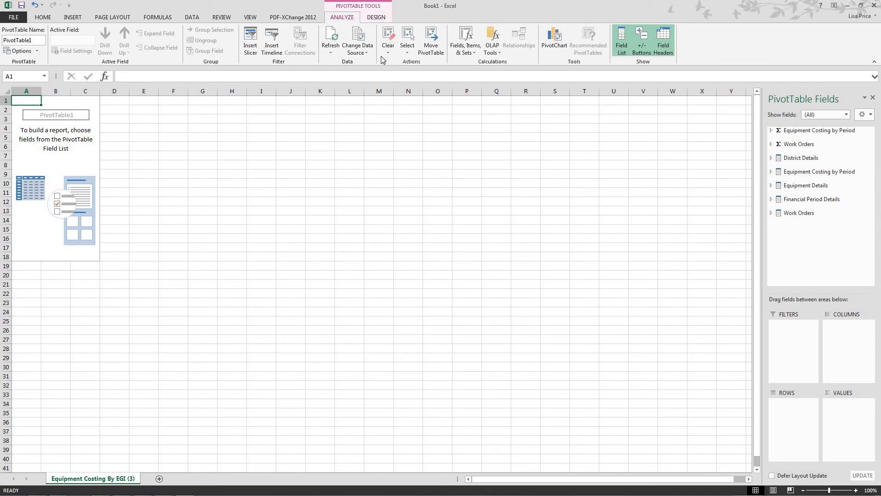
Move the empty PivotTable to cell F1 of the existing worksheet
left_click(431, 45)
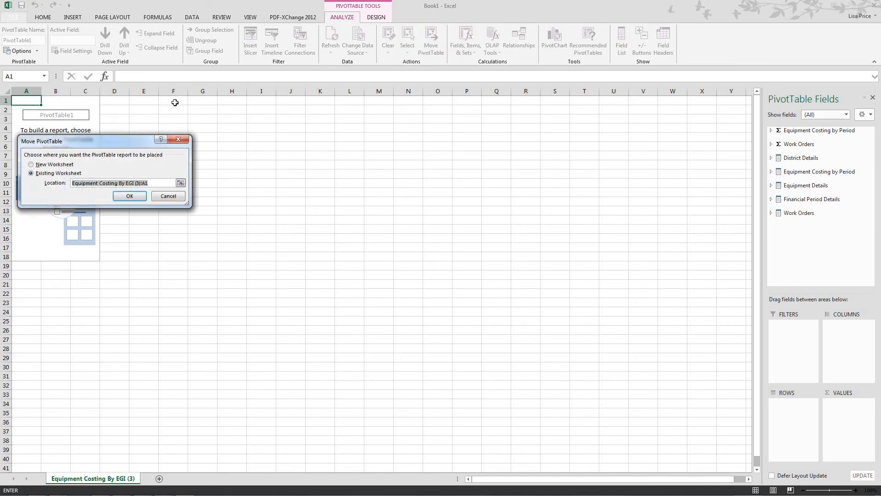
left_click(175, 102)
left_click(133, 195)
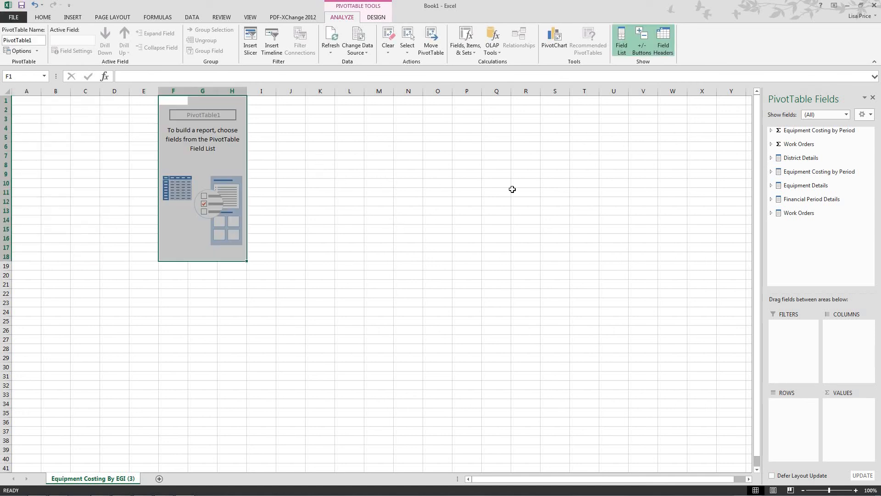
Add Financial Period and Equipment Cost Type from the Equipment Costing by Period table as pivot rows
left_click(794, 200)
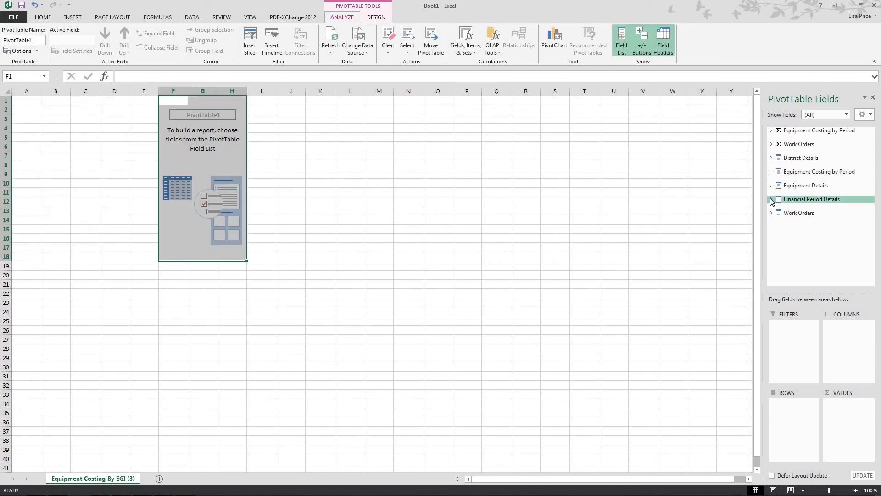
left_click(771, 171)
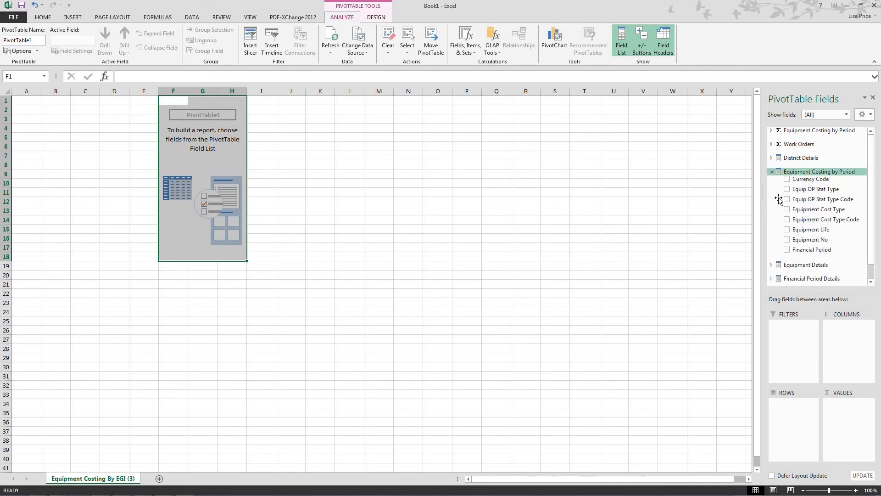
left_click(787, 249)
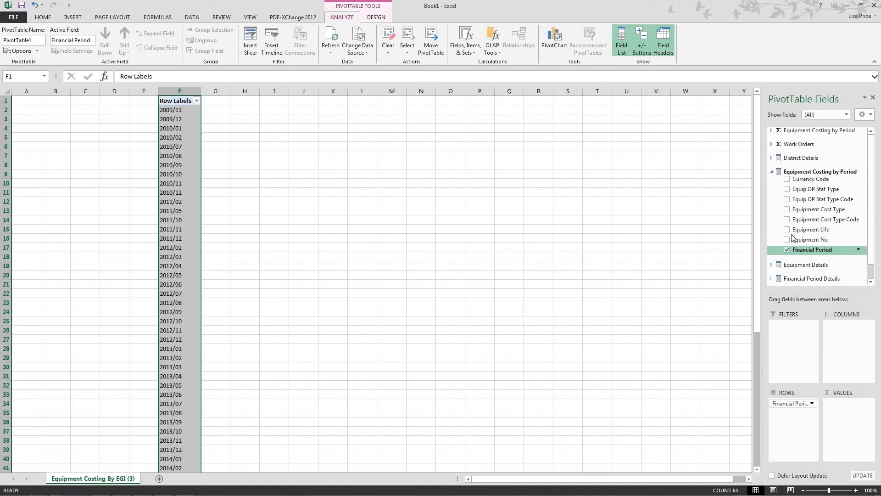
left_click(787, 211)
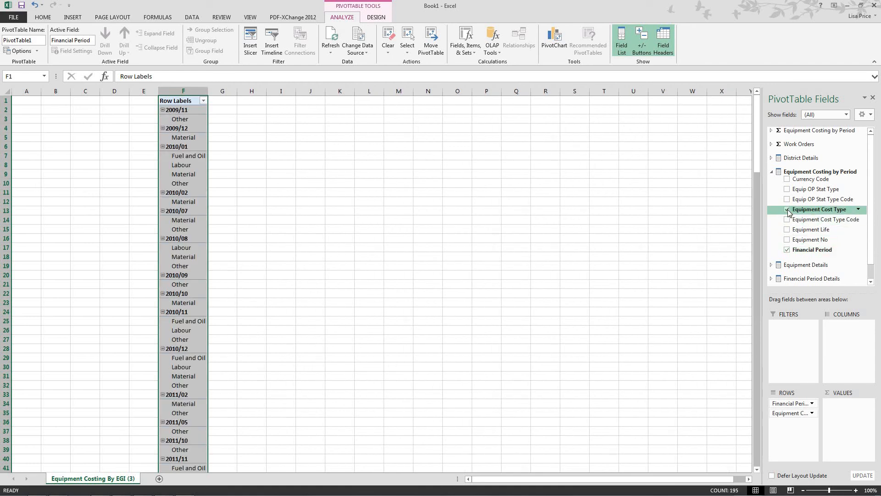
left_click(771, 172)
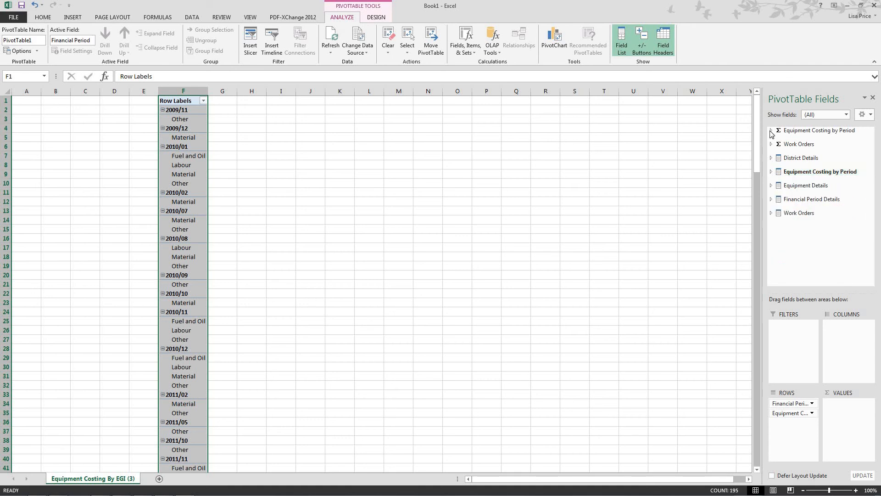
Add the Equipment Cost measure from Equipment Costing by Period to the pivot values
left_click(771, 131)
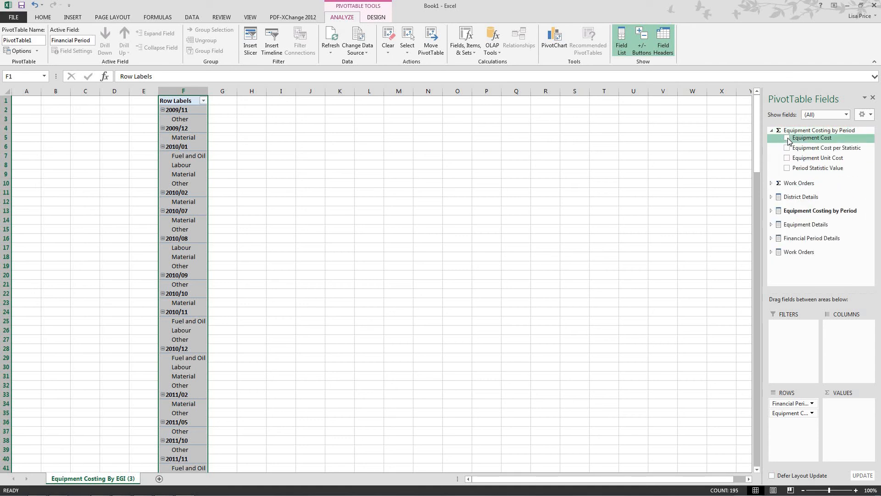
left_click(788, 139)
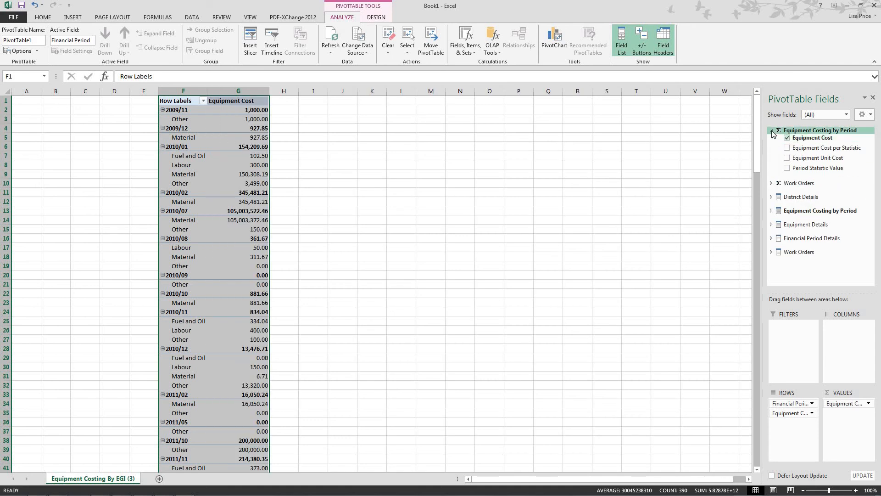
left_click(772, 131)
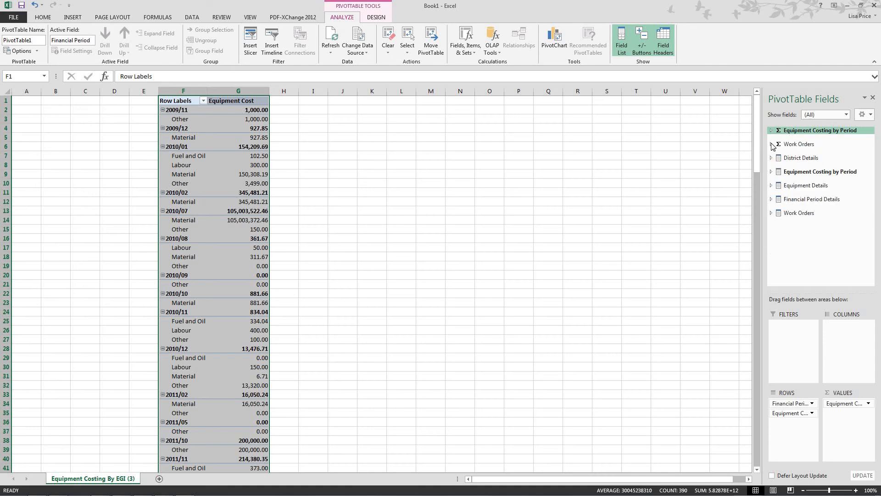
Add EGI Name from Equipment Details as a slicer, placing it at cell A1 and widening it across columns A to E
left_click(771, 186)
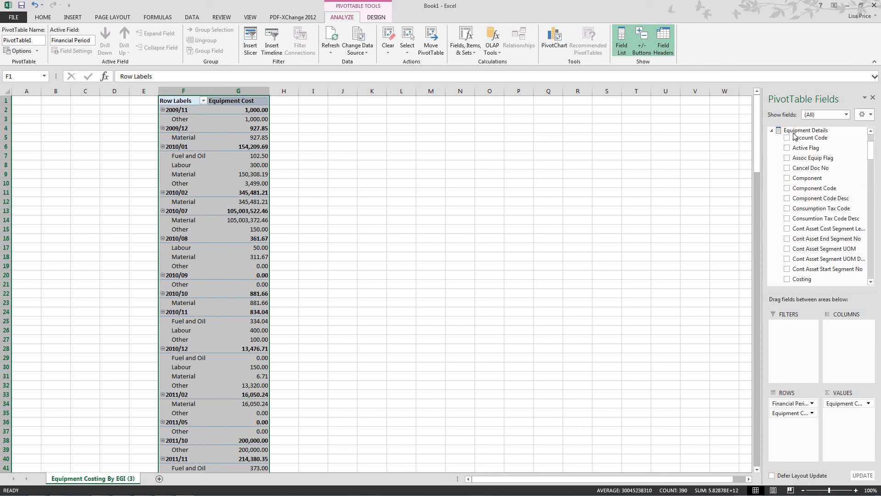
scroll(807, 239, "down", 4)
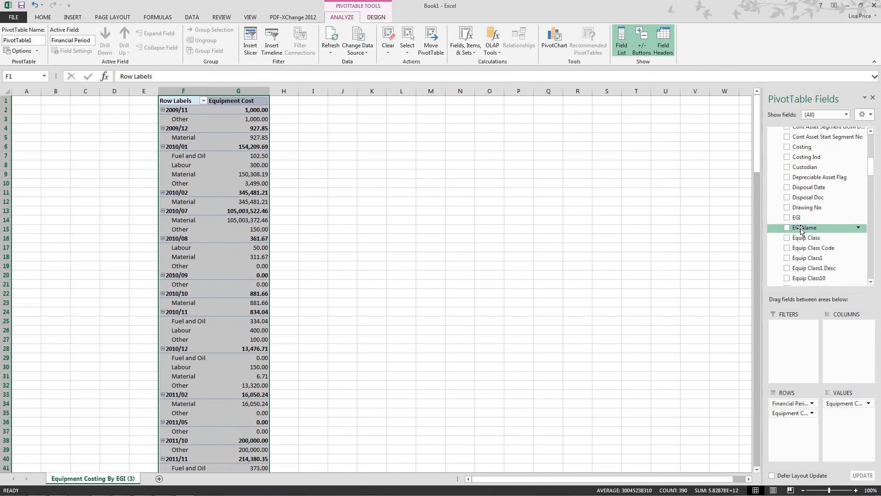
right_click(801, 229)
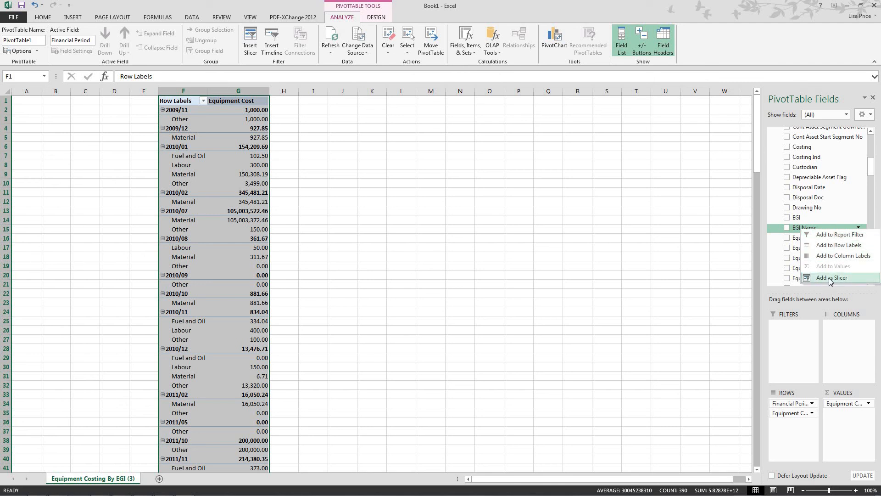
left_click(832, 278)
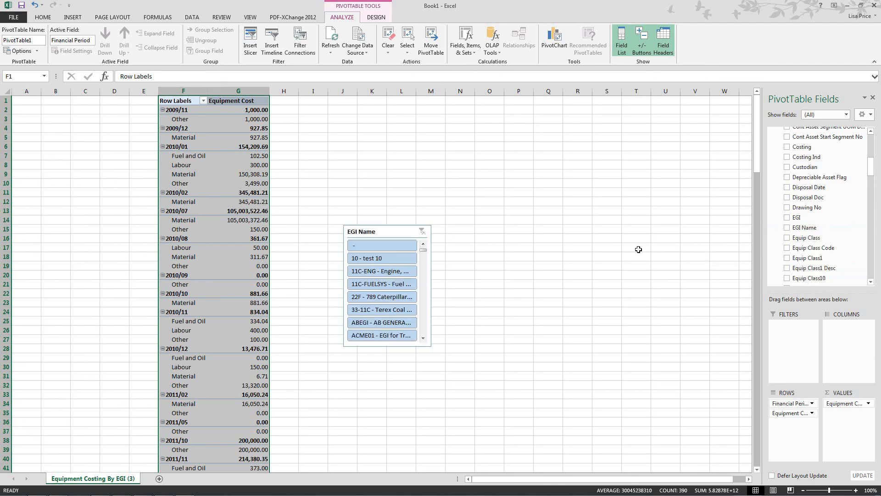
left_click_drag(415, 232, 69, 105)
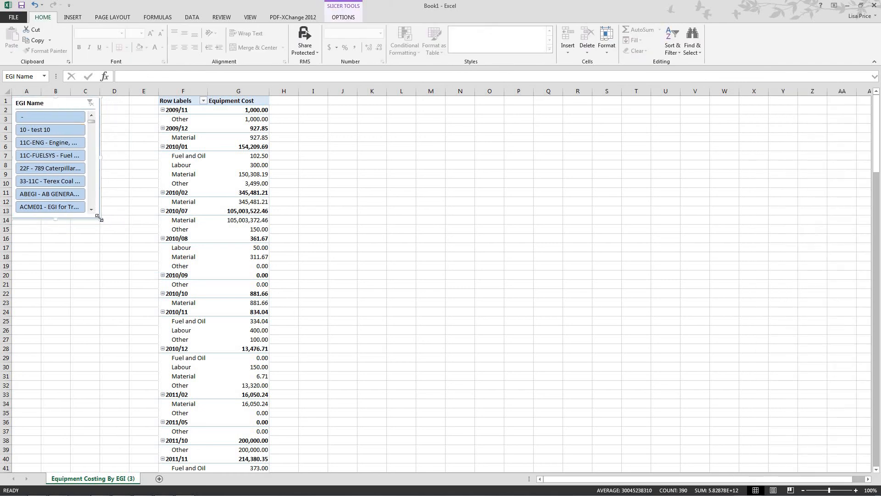
left_click_drag(101, 219, 143, 216)
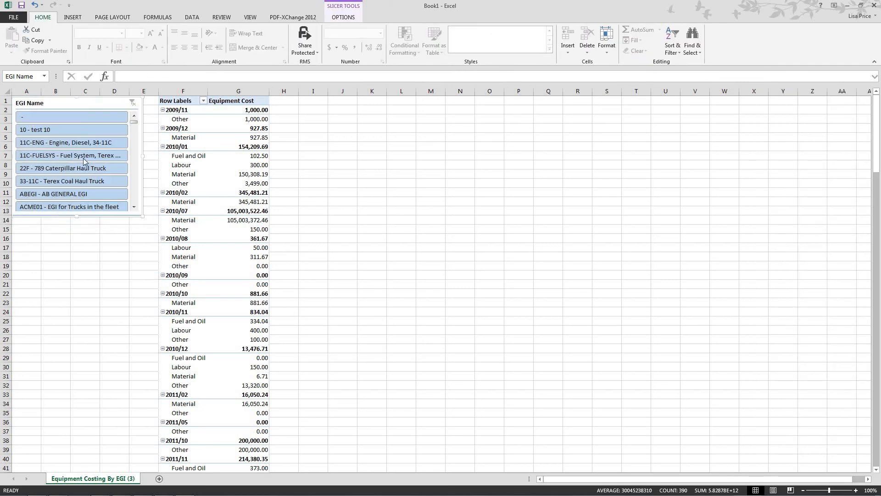
Filter the pivot table to the 11C-FUELSYS fuel system EGI using the slicer, and collapse the Equipment Details table
left_click(60, 143)
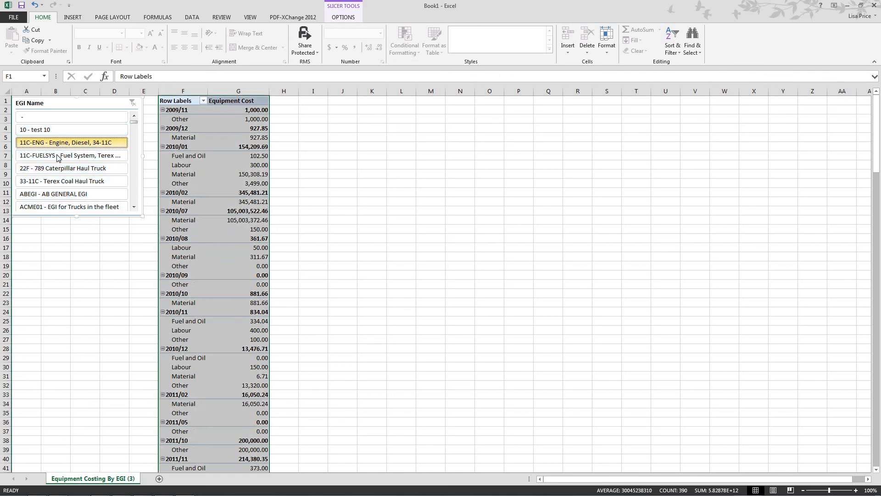
left_click(57, 156)
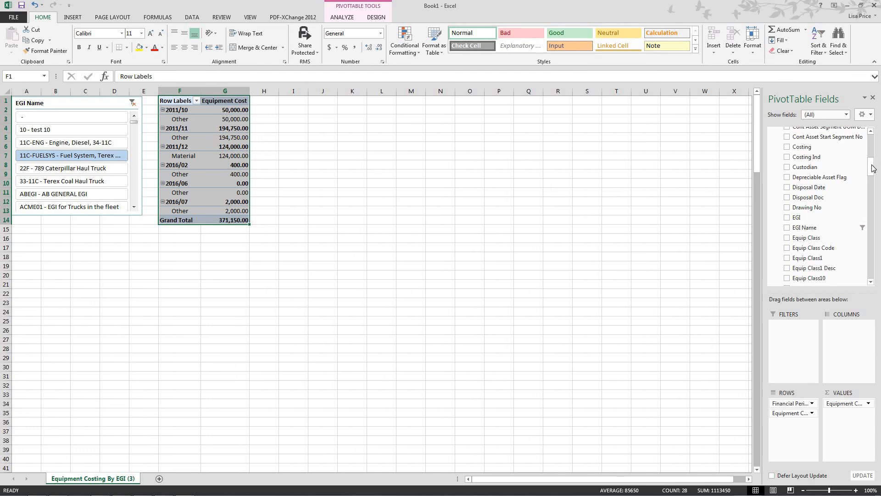
left_click_drag(872, 168, 870, 137)
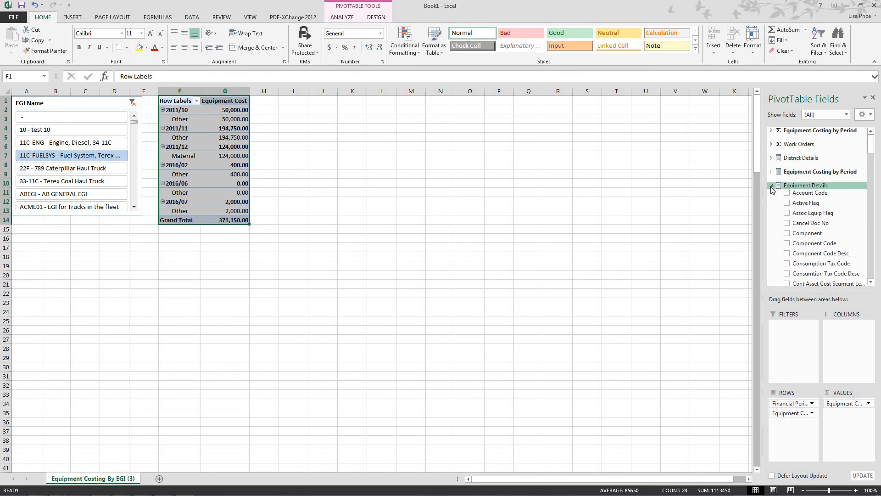
left_click(771, 186)
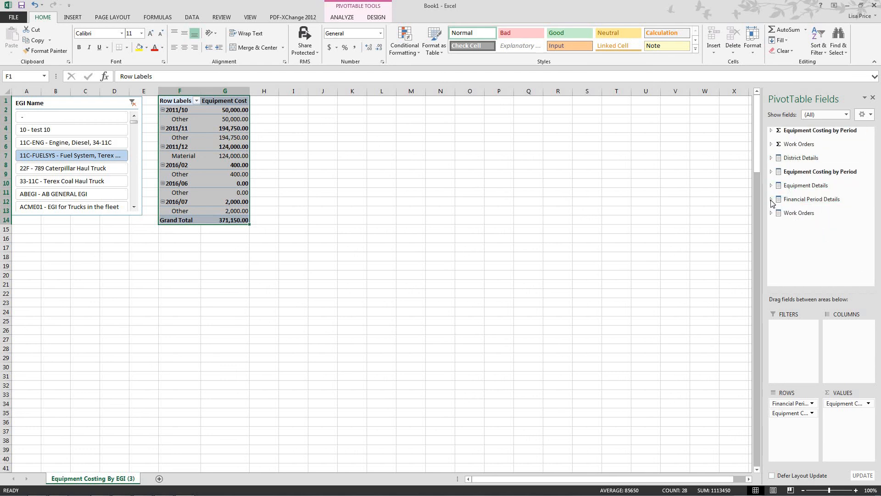
Add Financial Period Year from Financial Period Details as a slicer, placing it directly below the EGI Name slicer and matching its width
left_click(771, 200)
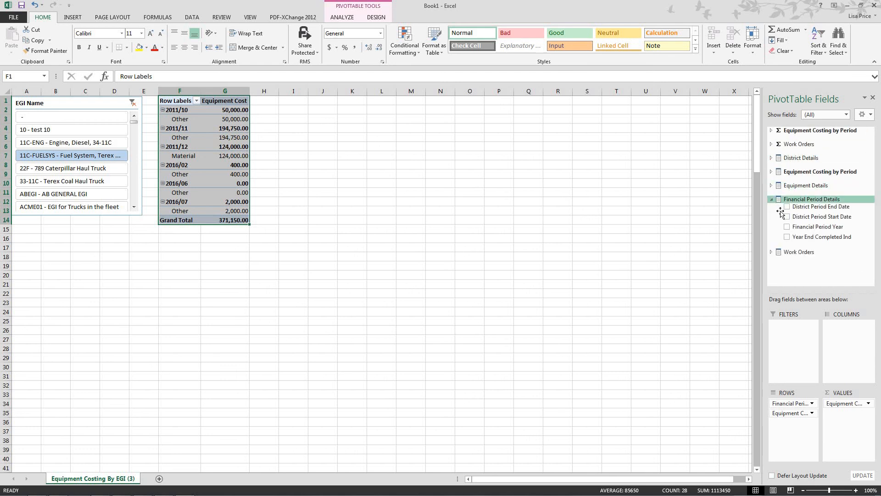
right_click(803, 228)
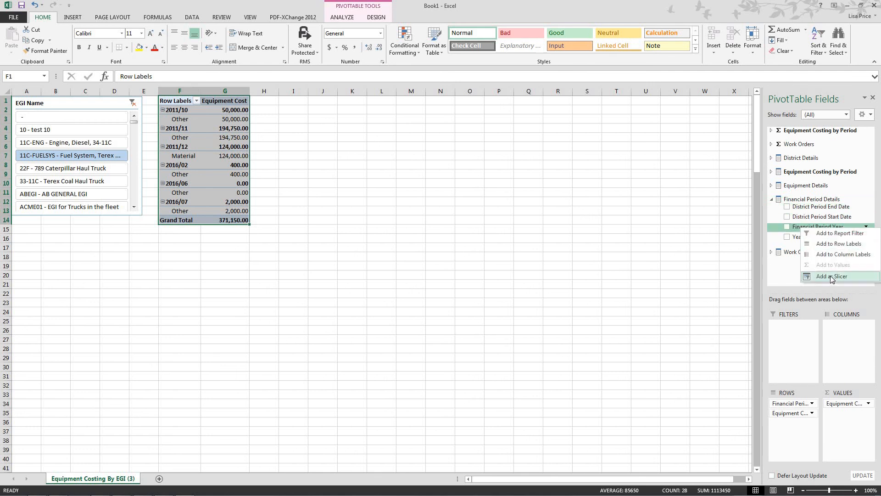
left_click(831, 277)
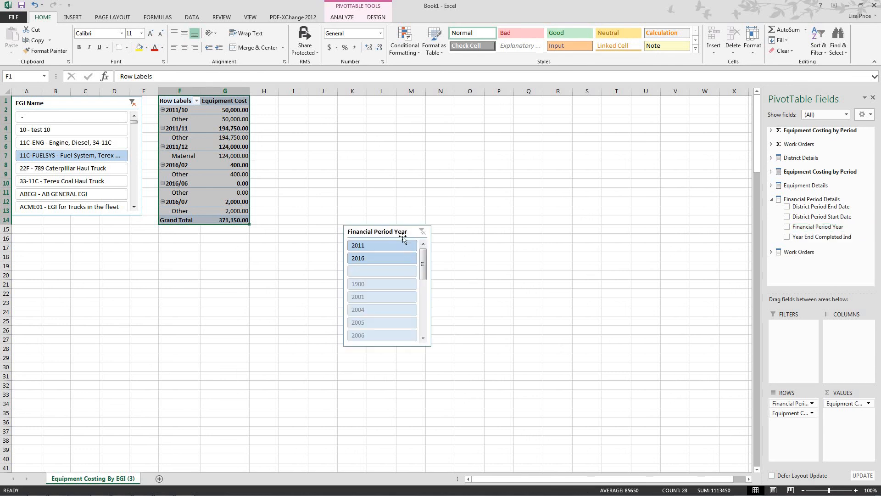
left_click_drag(222, 234, 106, 280)
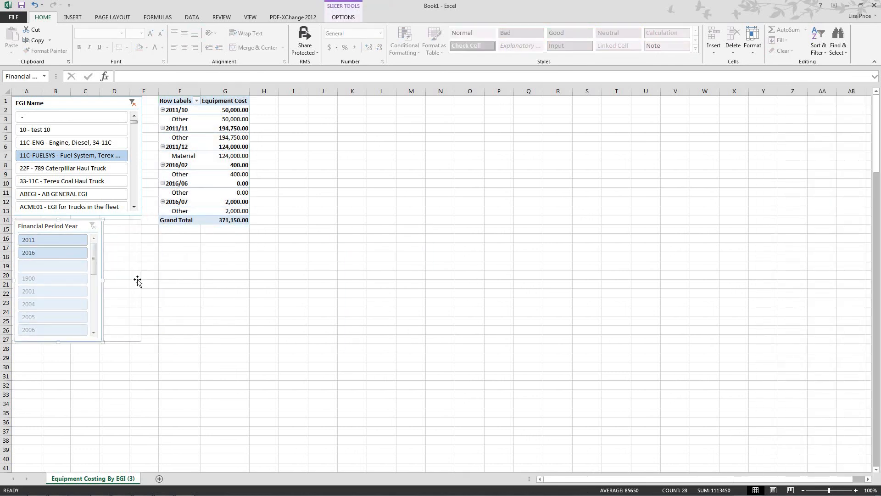
left_click_drag(102, 279, 142, 280)
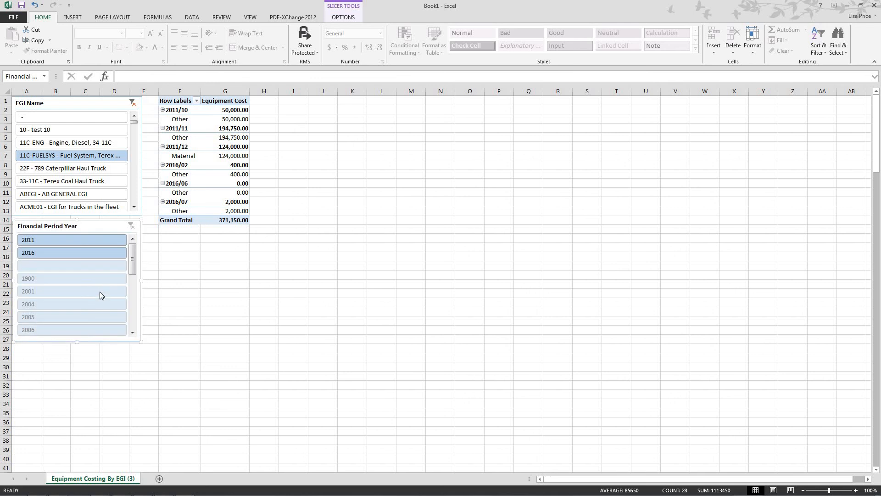
Filter the pivot table to financial year 2011 with the slicer and select the Row Labels cell F1
left_click(81, 241)
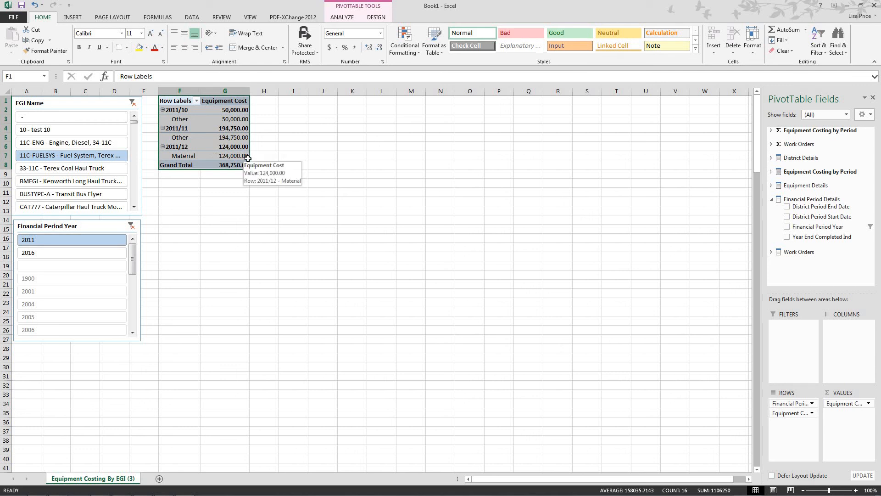
left_click(178, 101)
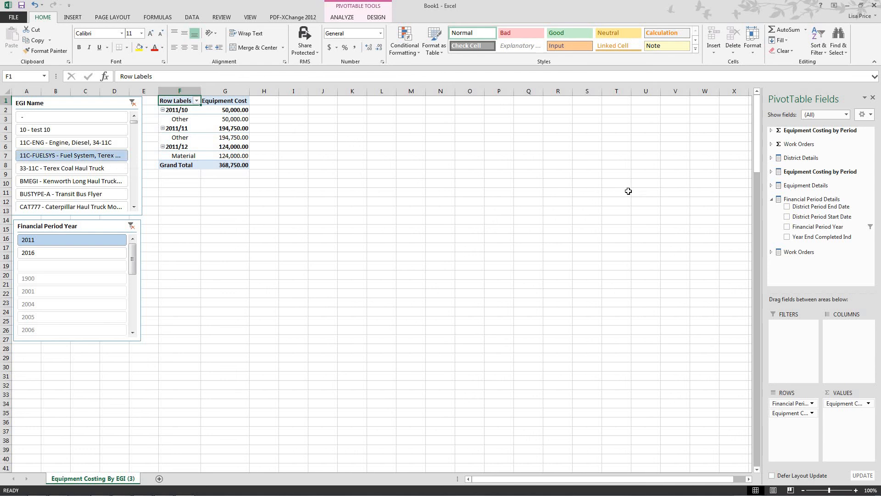
Add Equip Reference from Equipment Details to the pivot rows and move it above Financial Period as the outermost row field
left_click(771, 185)
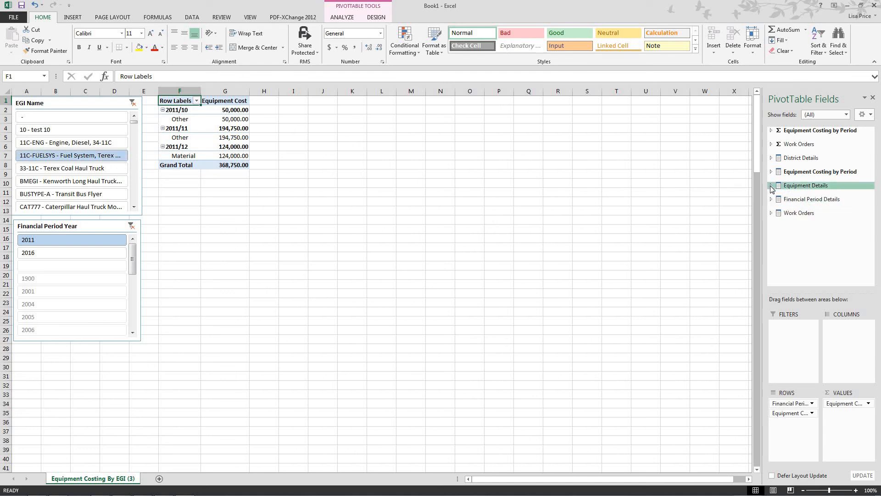
left_click(771, 185)
scroll(816, 258, "down", 7)
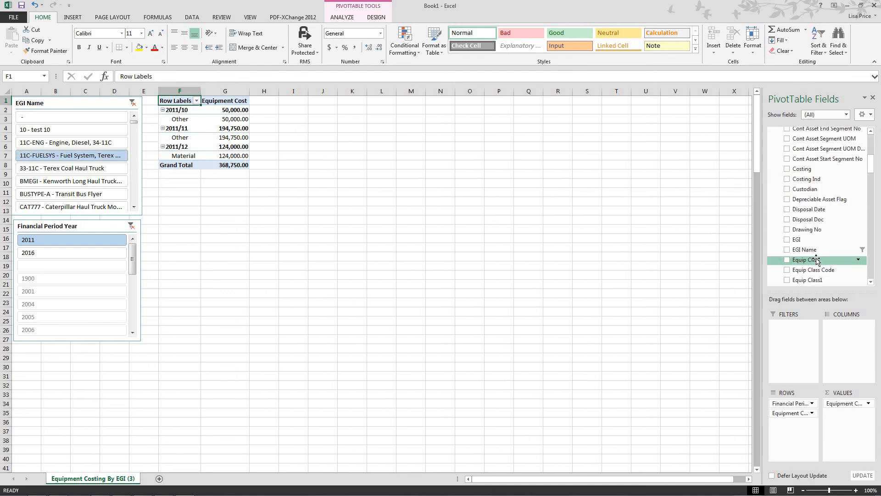
scroll(815, 260, "down", 10)
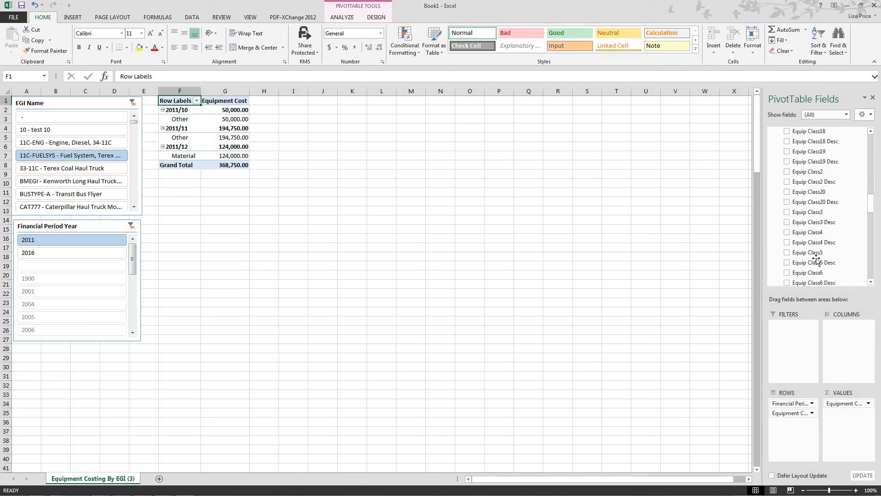
scroll(816, 260, "up", 2)
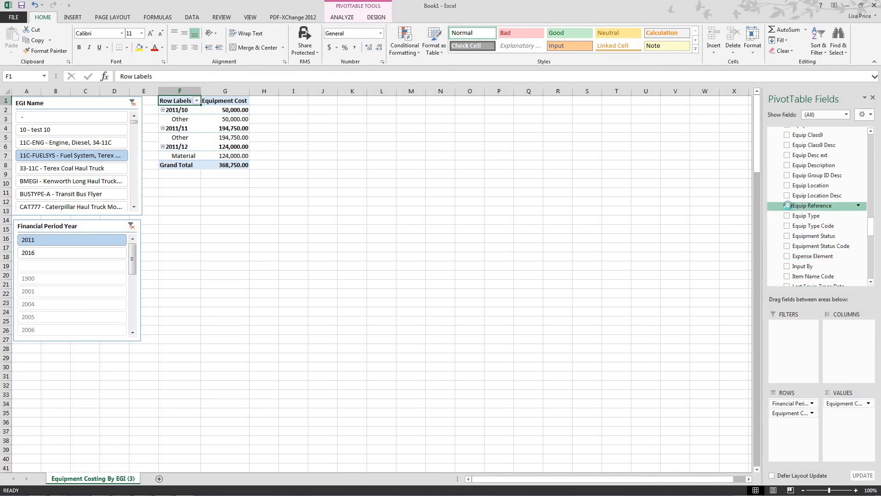
left_click(787, 206)
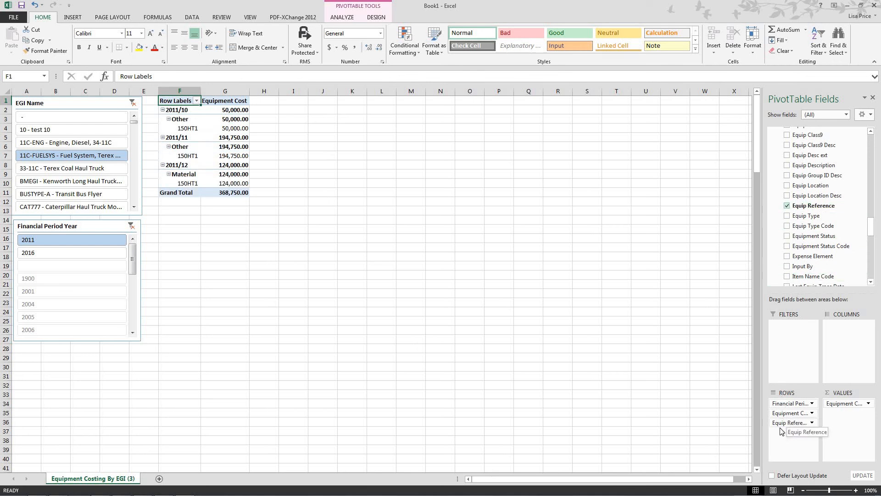
left_click_drag(783, 424, 789, 404)
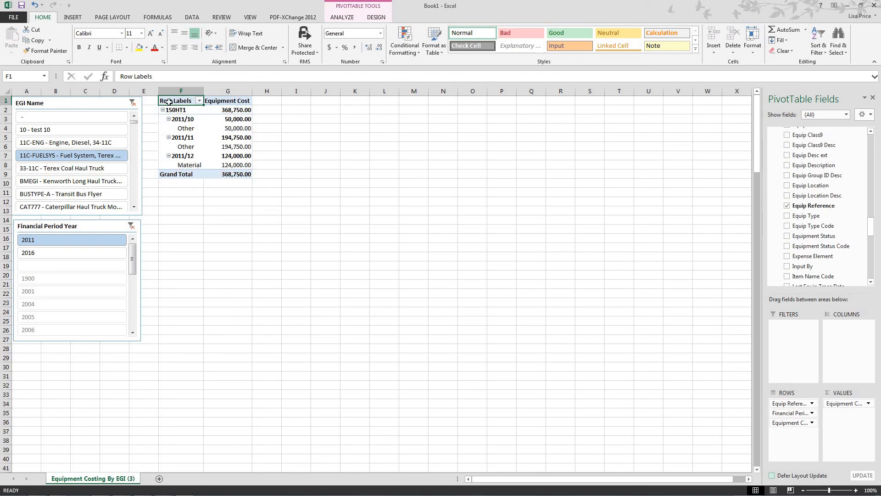
Insert a 3-D Column PivotChart of the equipment costs and place it beside the pivot table, starting at cell H1
left_click_drag(168, 100, 244, 161)
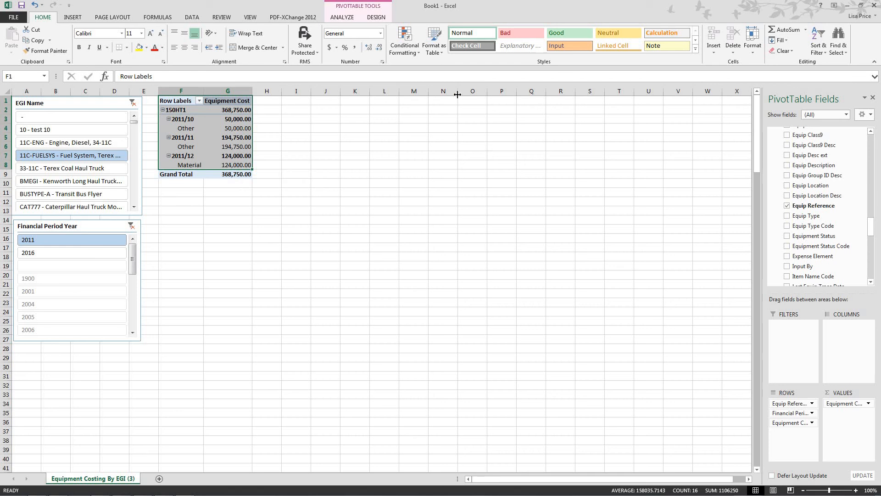
left_click(343, 18)
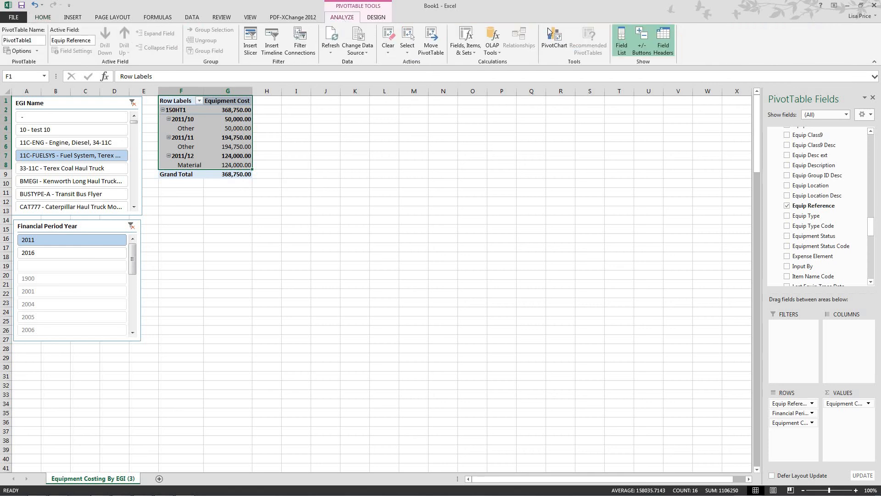
left_click(556, 37)
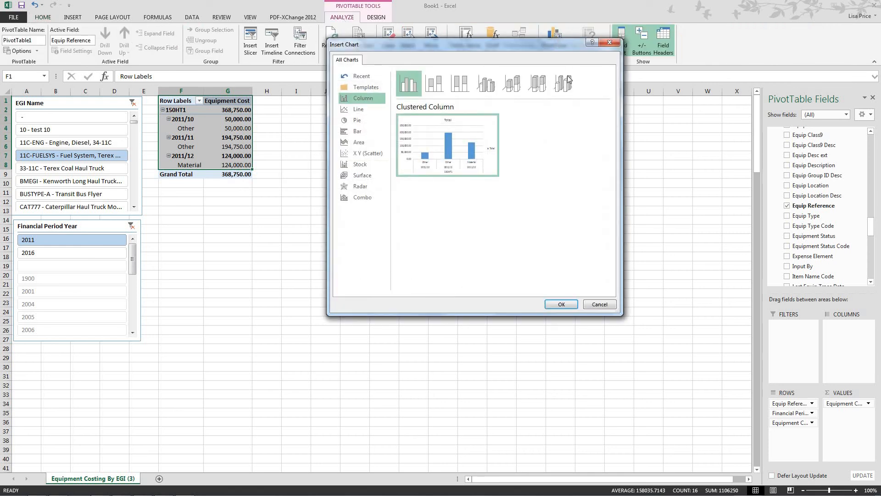
left_click(566, 82)
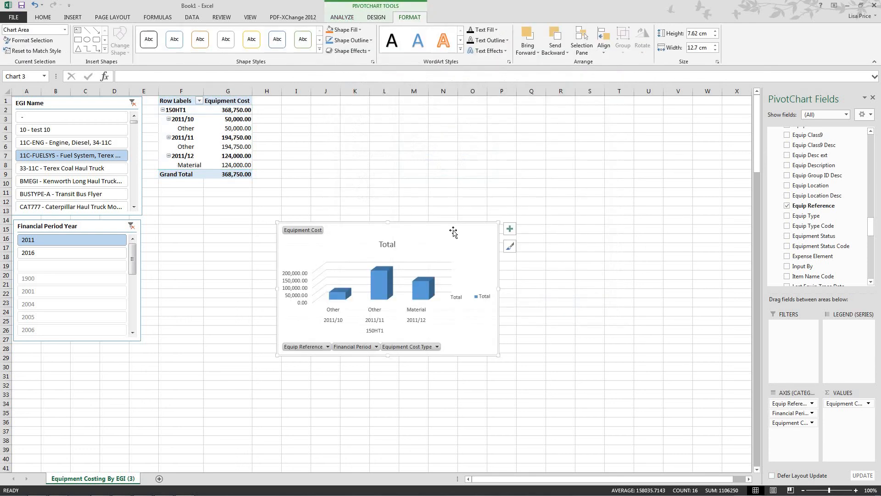
left_click_drag(452, 230, 431, 105)
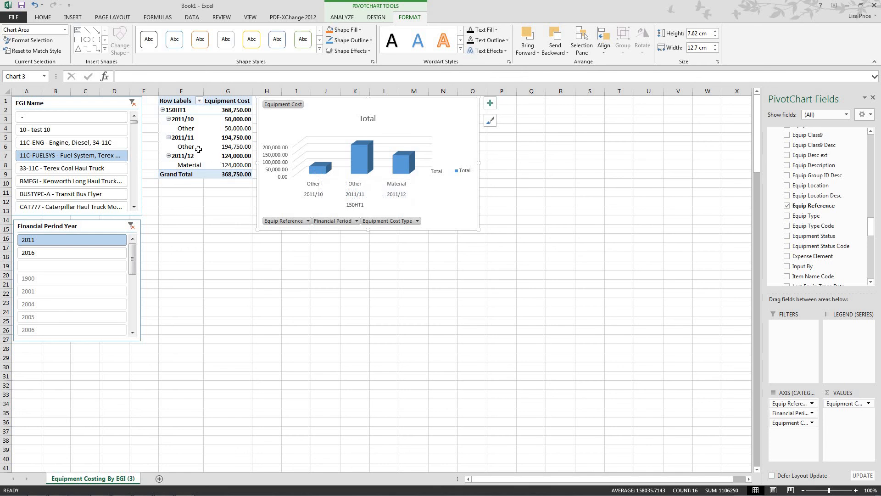
left_click(182, 102)
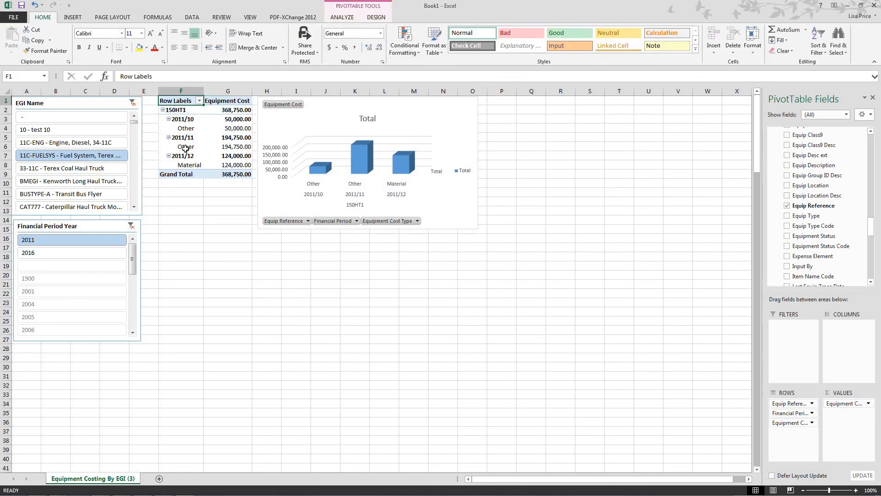